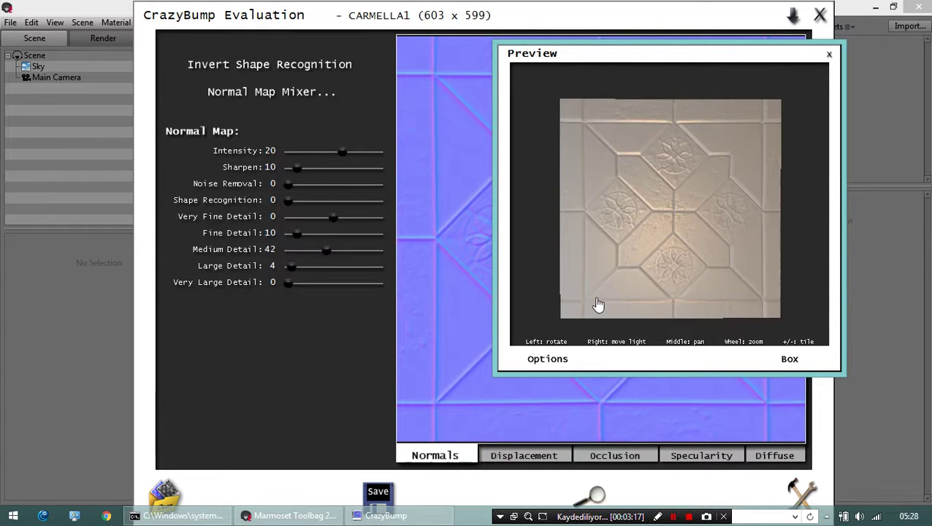
Relight the tile preview and save all generated textures as PNG in the ders folder under the name CARMELLA1
right_drag(597, 304, 690, 270)
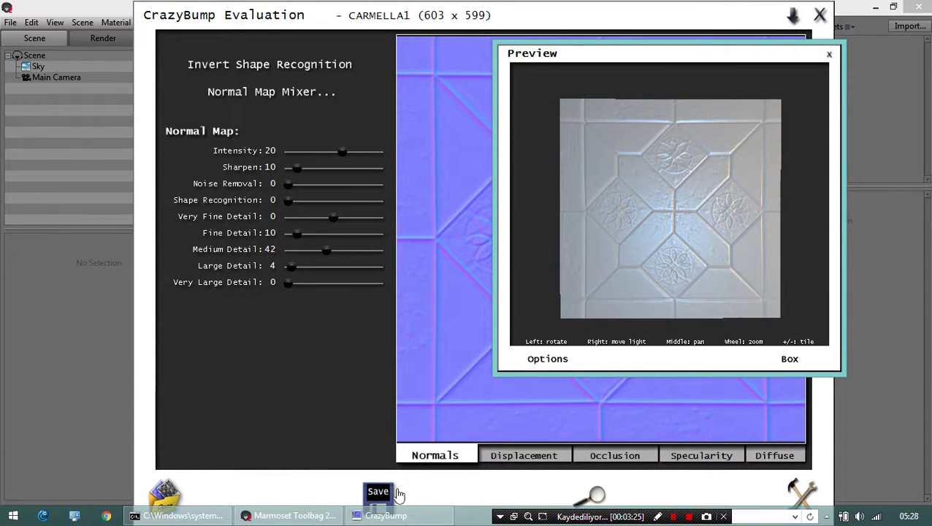
mouse_move(379, 493)
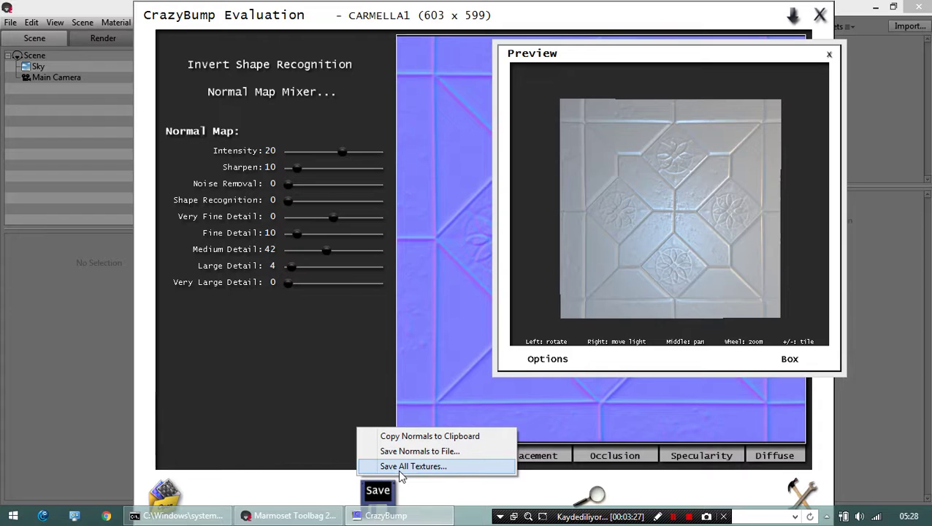
click(397, 467)
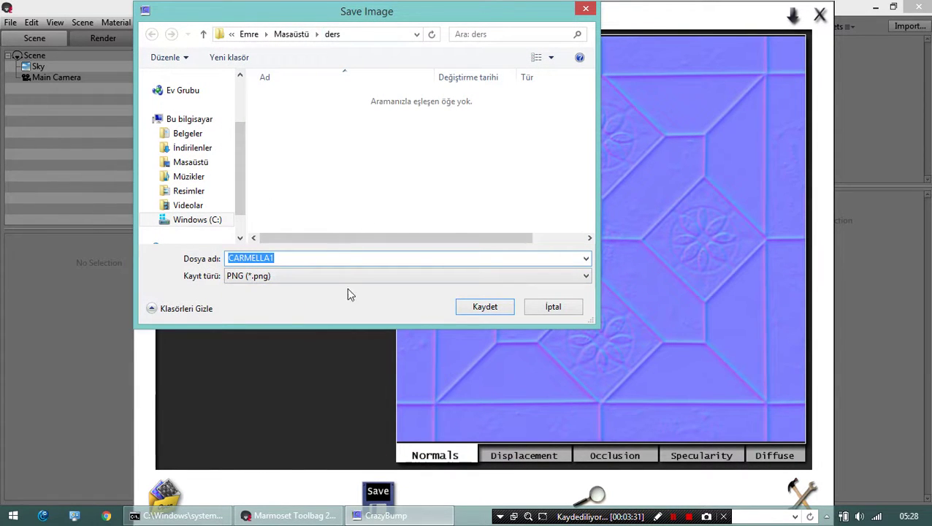
click(486, 308)
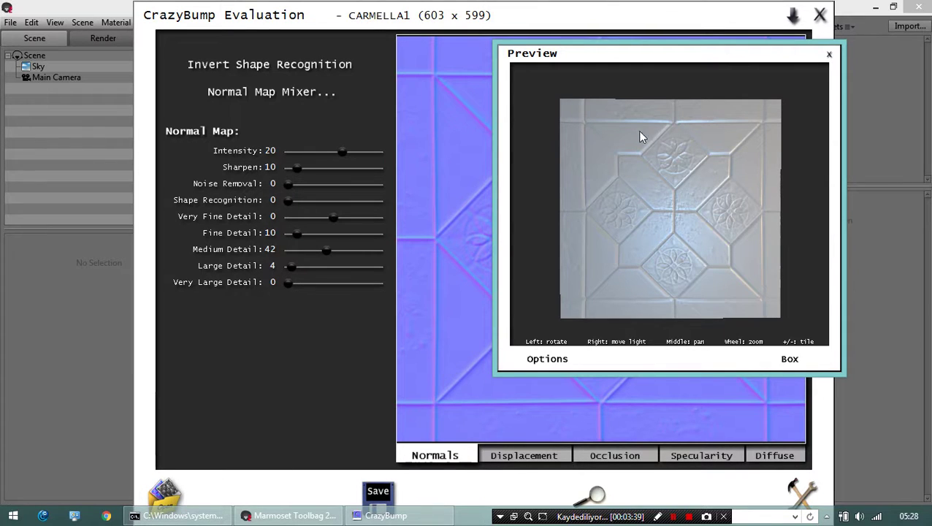
Switch to Marmoset Toolbag and import the model plane_export.obj from the ders folder
click(50, 371)
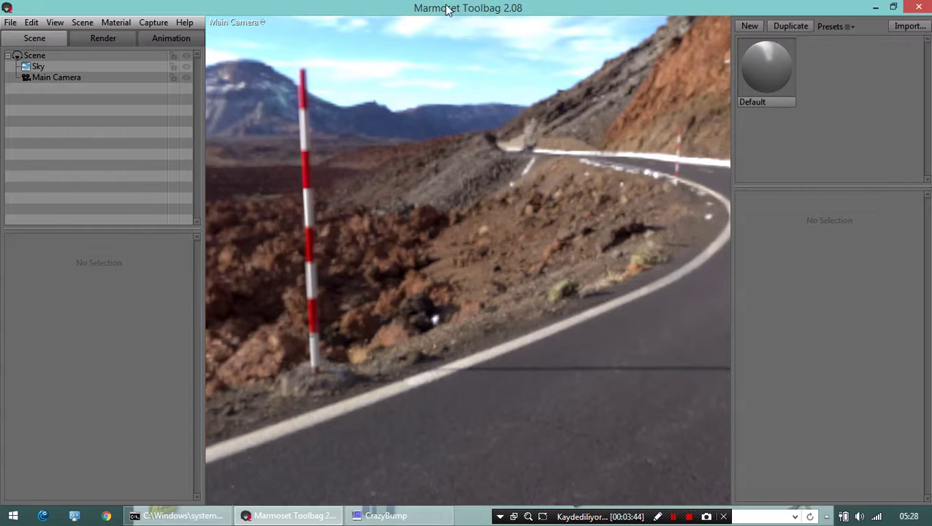
drag(470, 326, 624, 301)
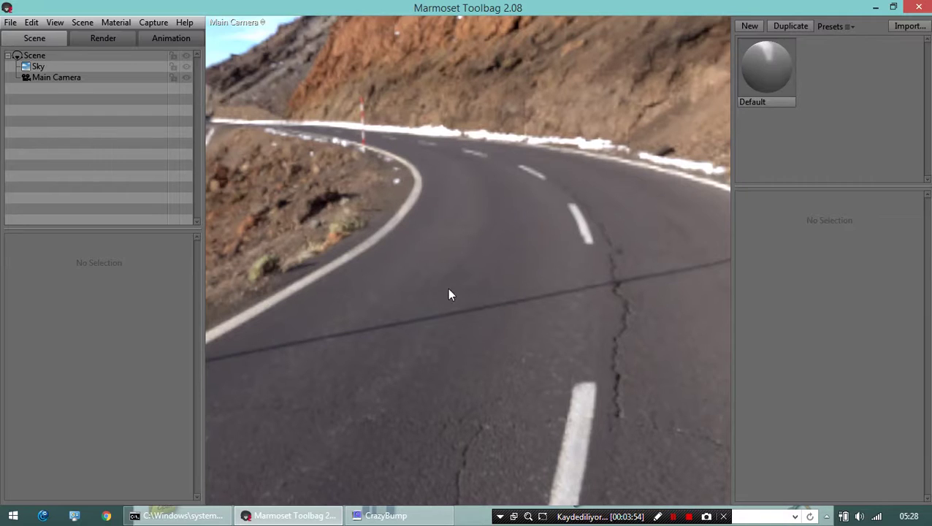
mouse_move(448, 294)
mouse_down()
mouse_move(485, 277)
mouse_move(471, 305)
mouse_move(460, 303)
mouse_up()
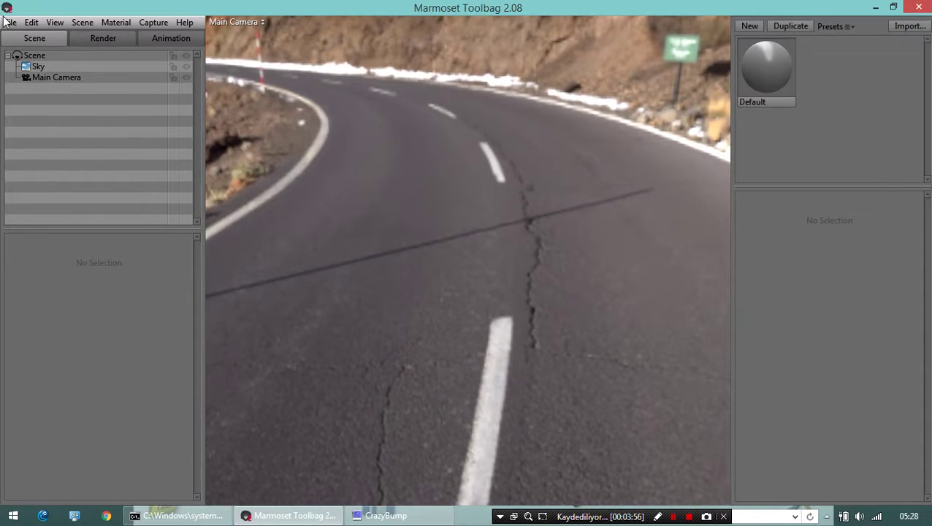
click(8, 22)
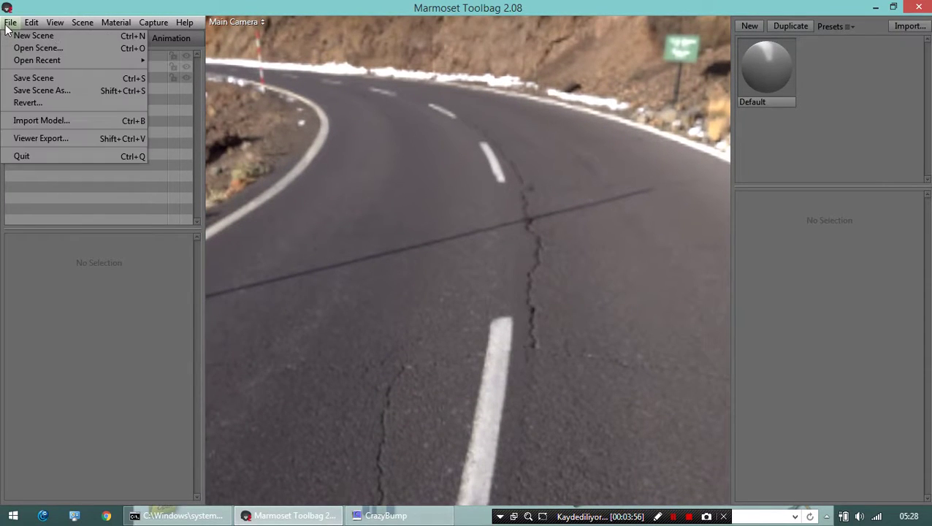
click(45, 120)
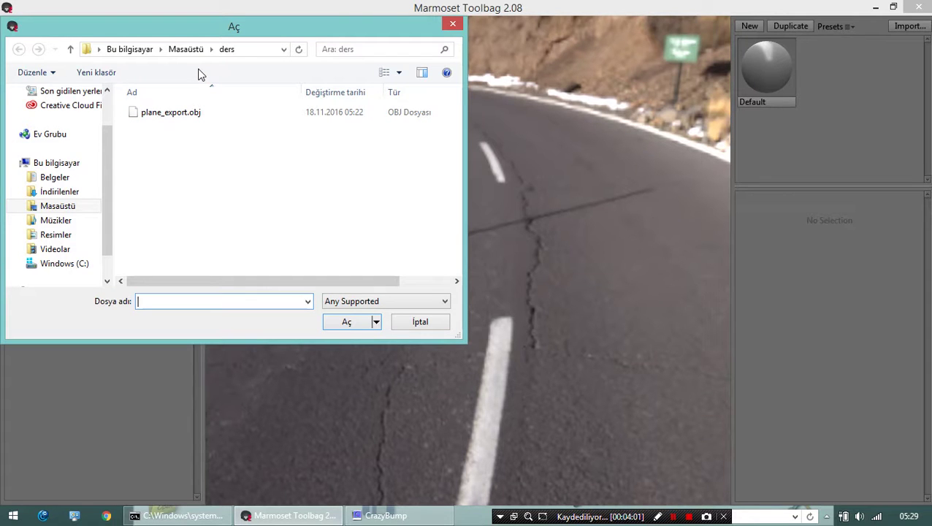
double_click(174, 114)
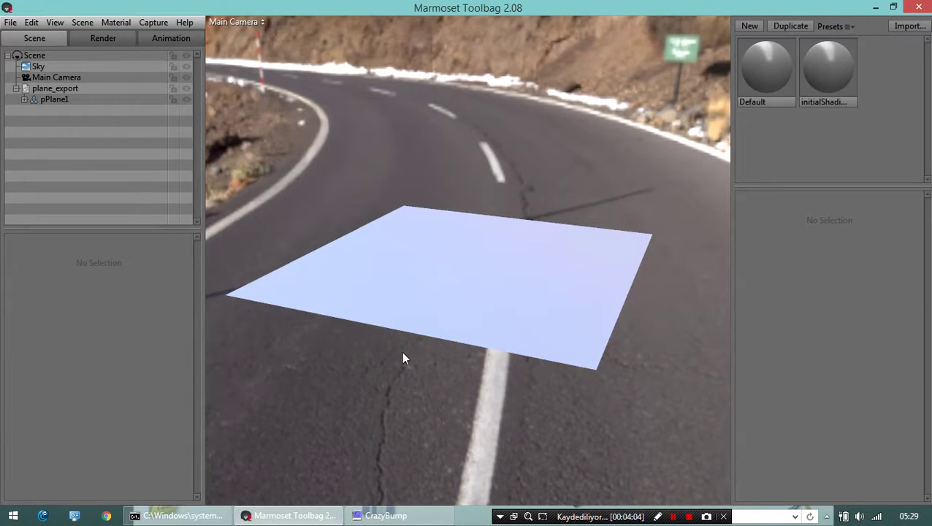
Select the imported plane and shift it slightly along its Z axis
drag(403, 357, 443, 201)
click(441, 199)
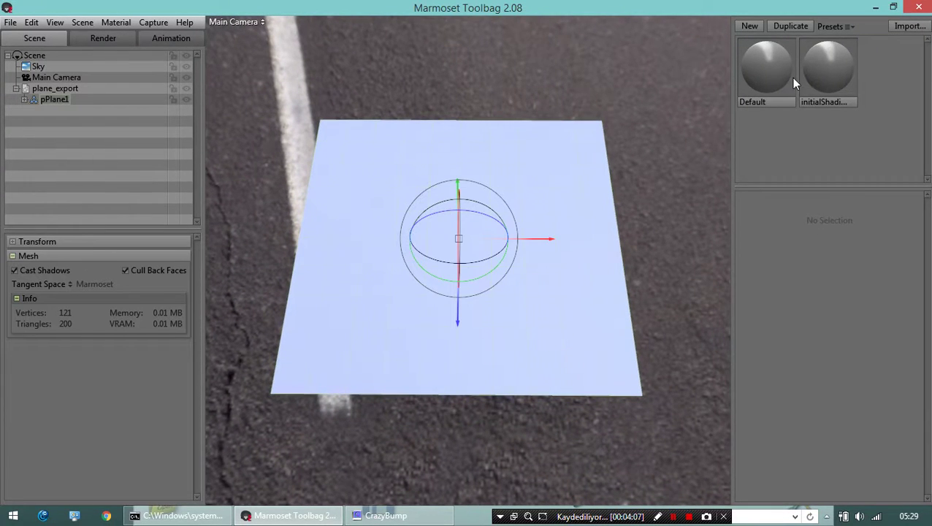
drag(543, 243, 591, 328)
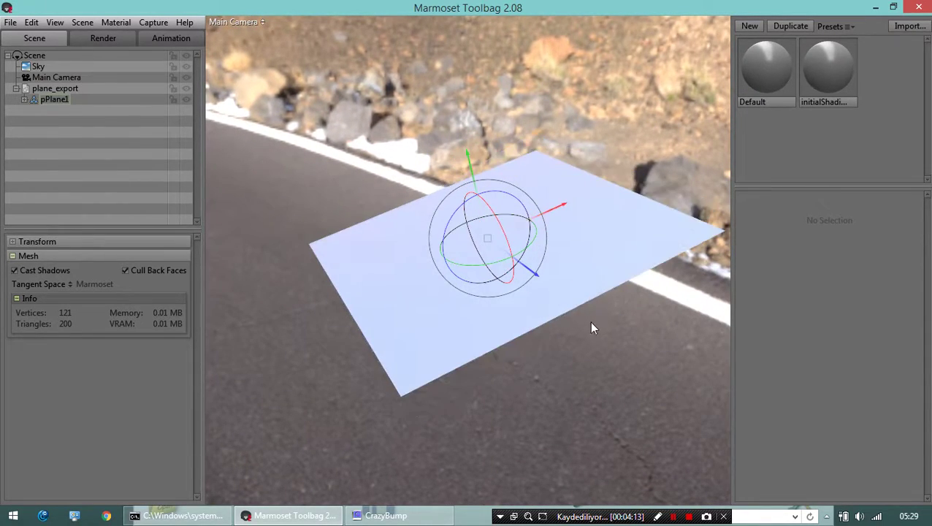
drag(542, 346, 519, 198)
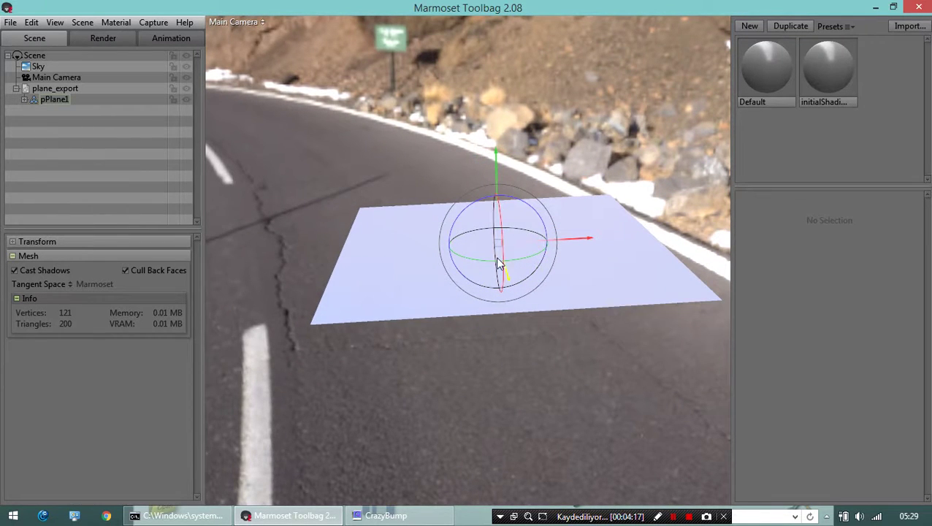
drag(509, 279, 518, 289)
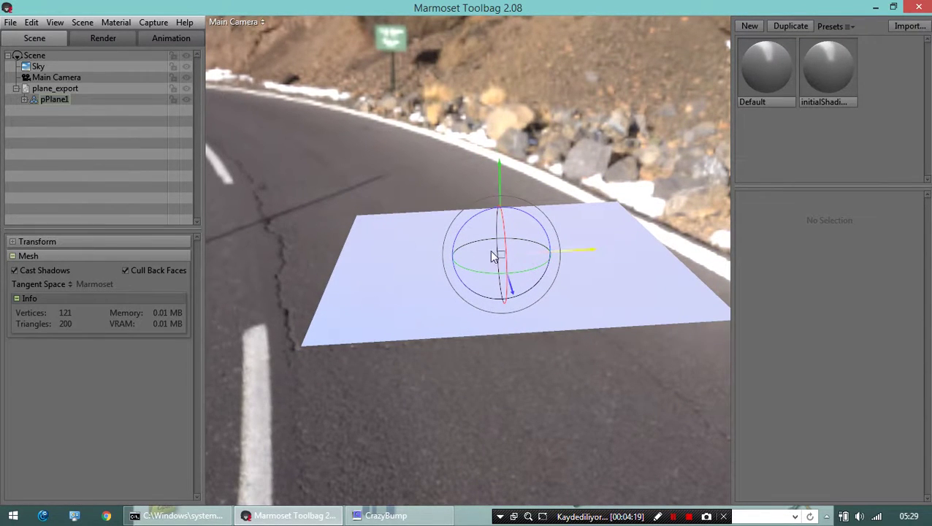
Create a new material and apply it to the plane
drag(494, 398, 750, 6)
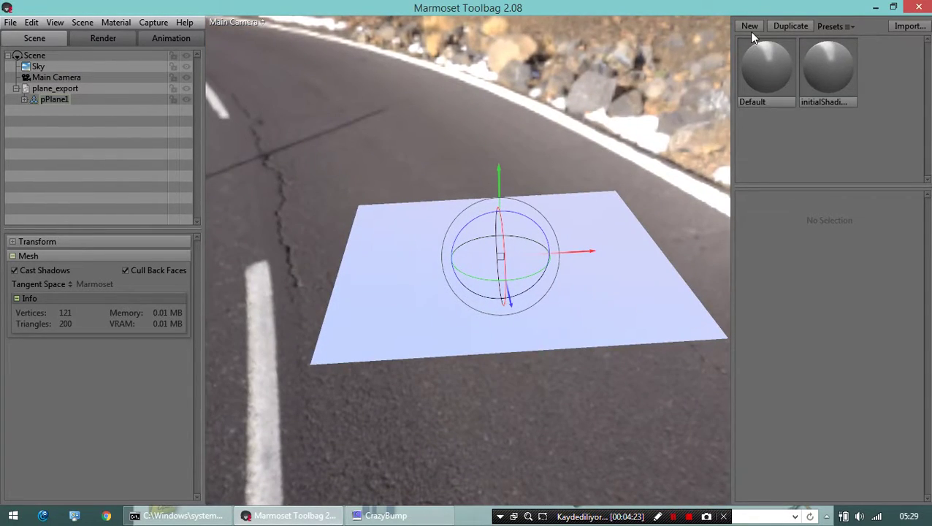
click(750, 30)
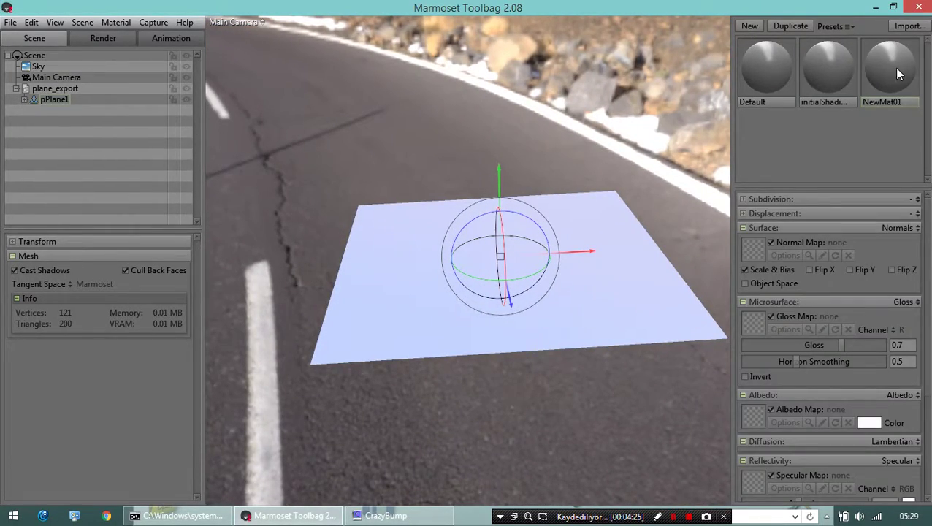
drag(898, 73, 542, 265)
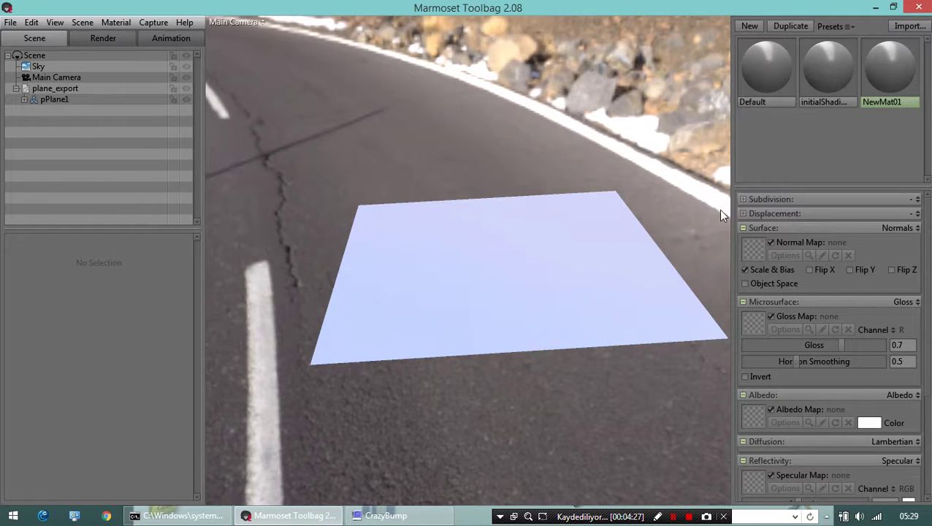
Load CARMELLA1_COLOR as the new material's normal map and inspect the effect on the plane
click(756, 248)
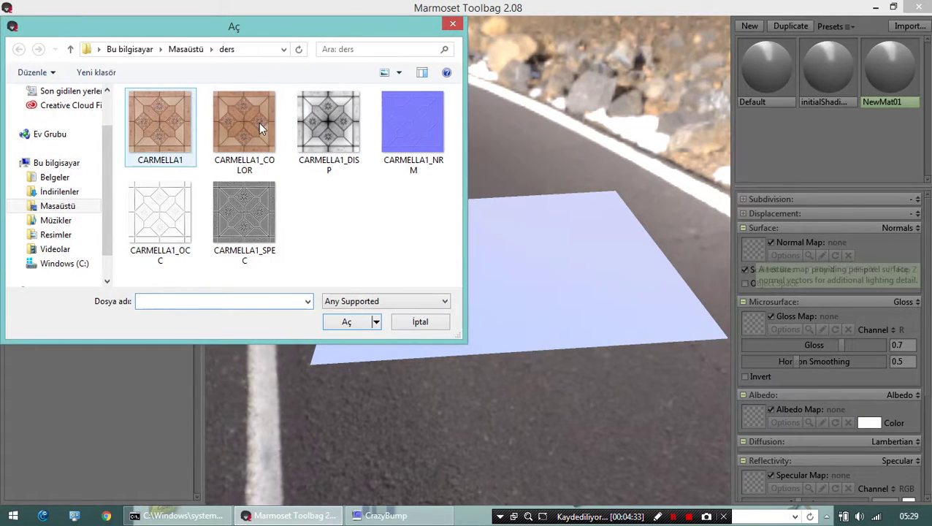
double_click(256, 122)
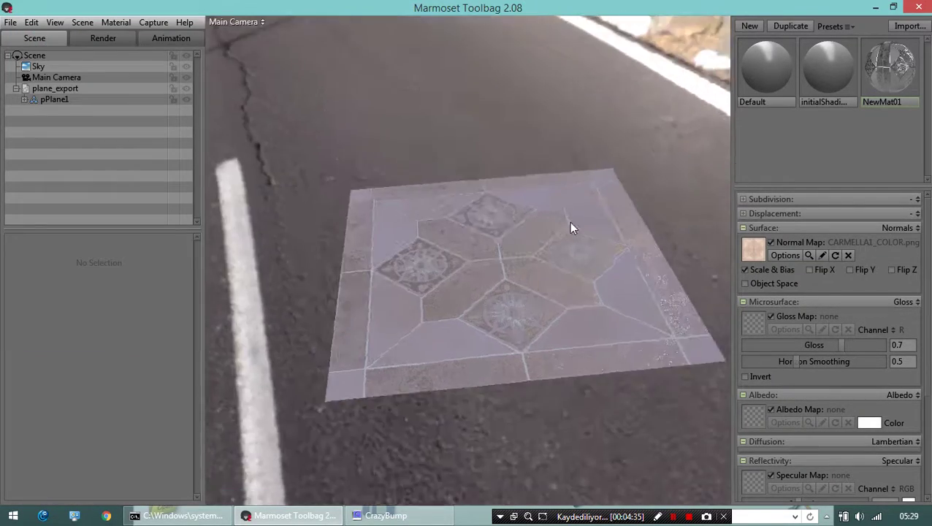
drag(569, 221, 673, 215)
scroll(472, 274, up, 5)
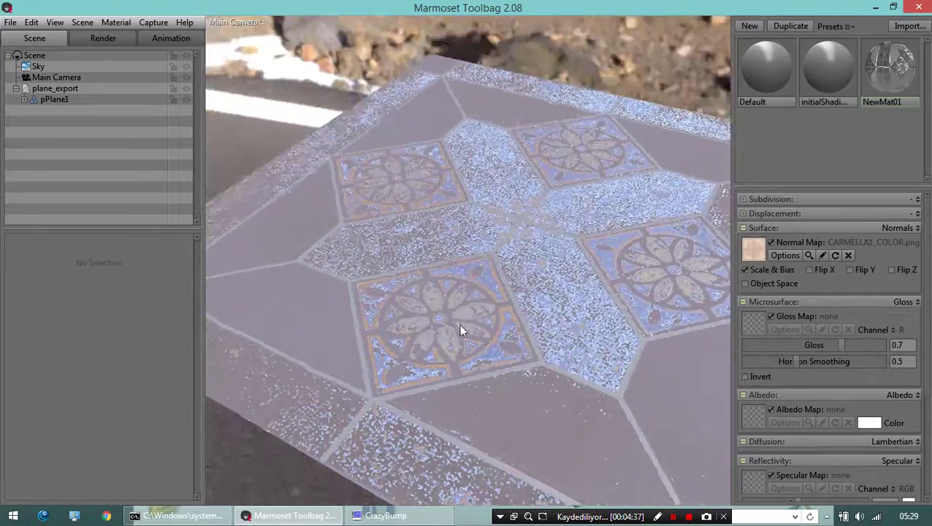
drag(460, 330, 339, 430)
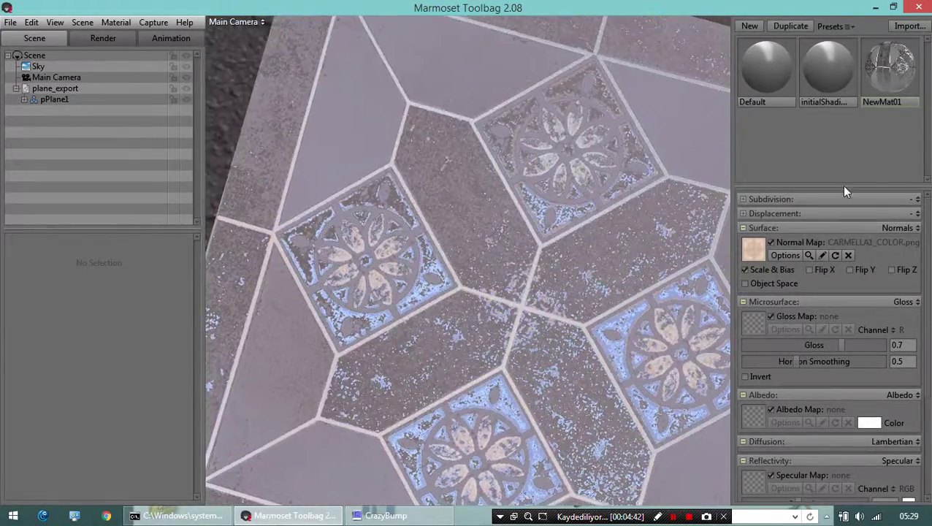
Turn off the new material's normal map
click(751, 252)
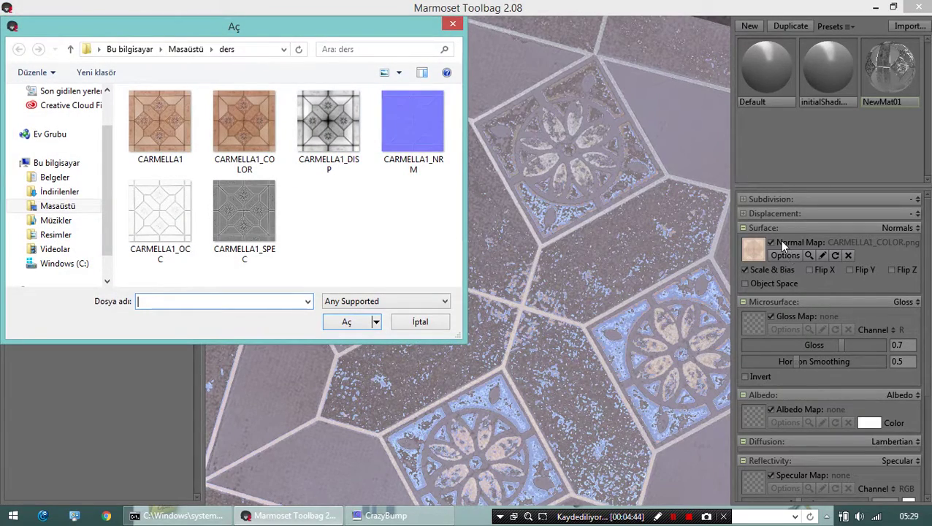
click(452, 24)
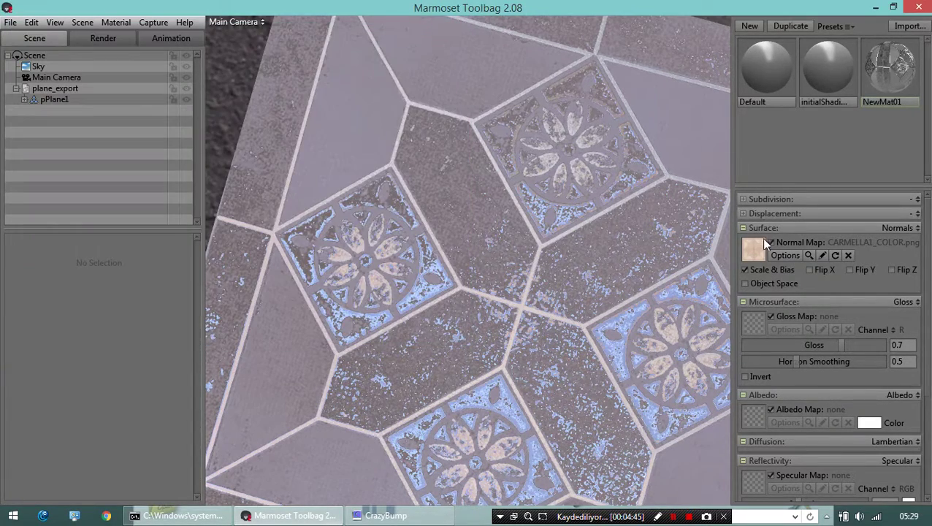
click(771, 242)
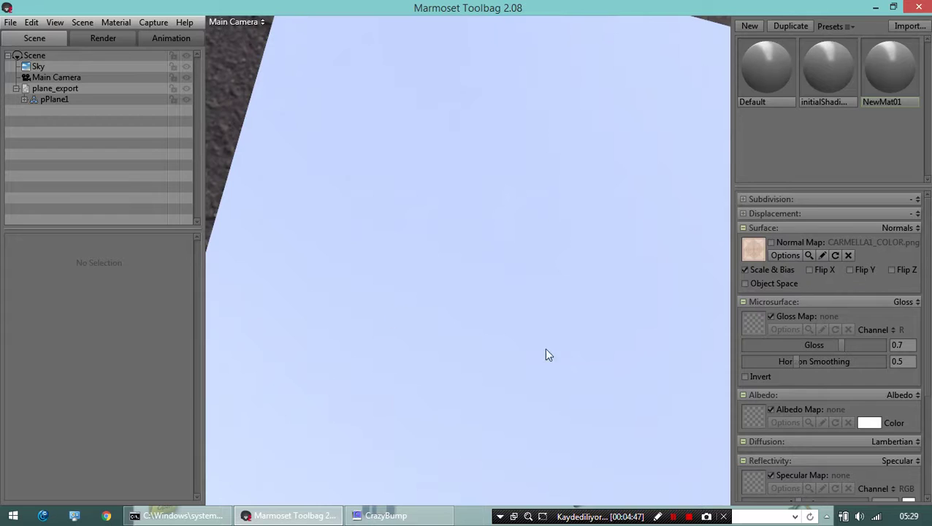
drag(401, 342, 544, 80)
scroll(444, 225, down, 5)
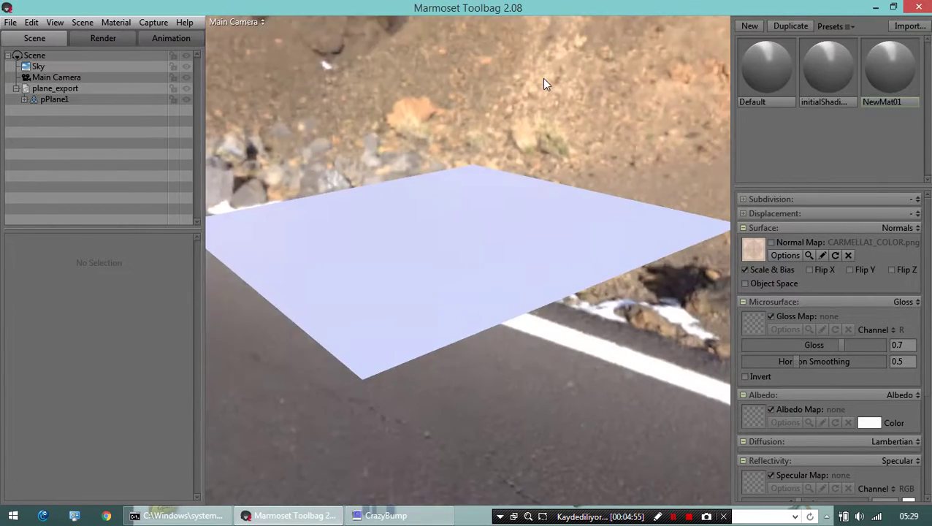
Load the CARMELLA1 image as the material's albedo map
click(753, 415)
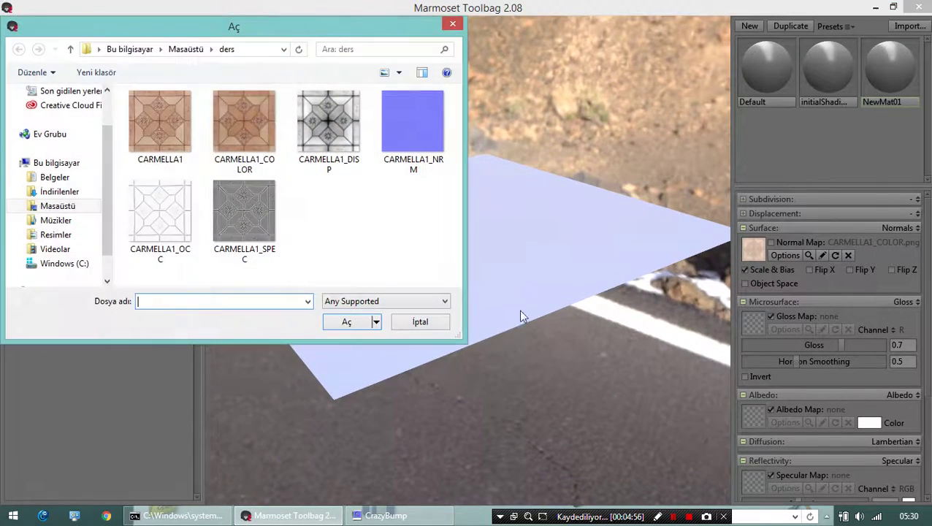
double_click(182, 156)
drag(474, 351, 604, 426)
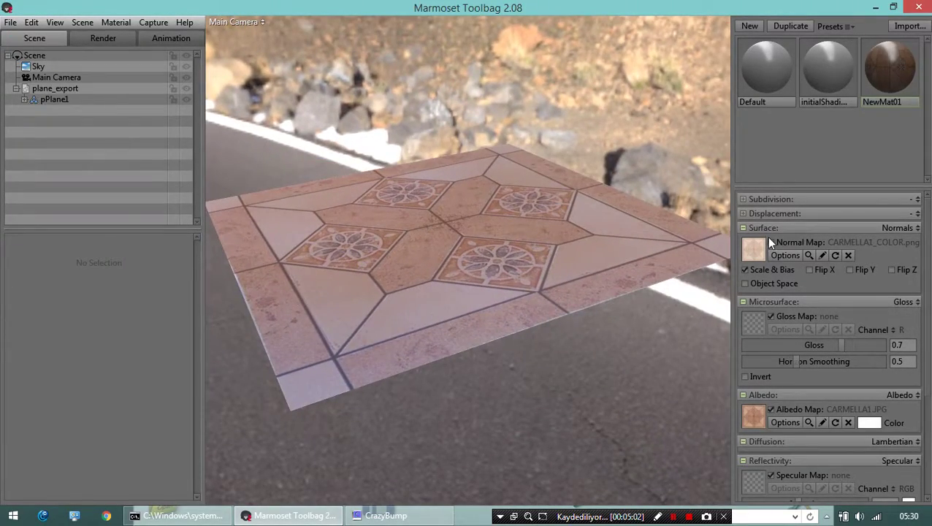
Enable the material's normal map, replace its texture with CARMELLA1_NRM, and inspect the relief on the tile plane
click(771, 242)
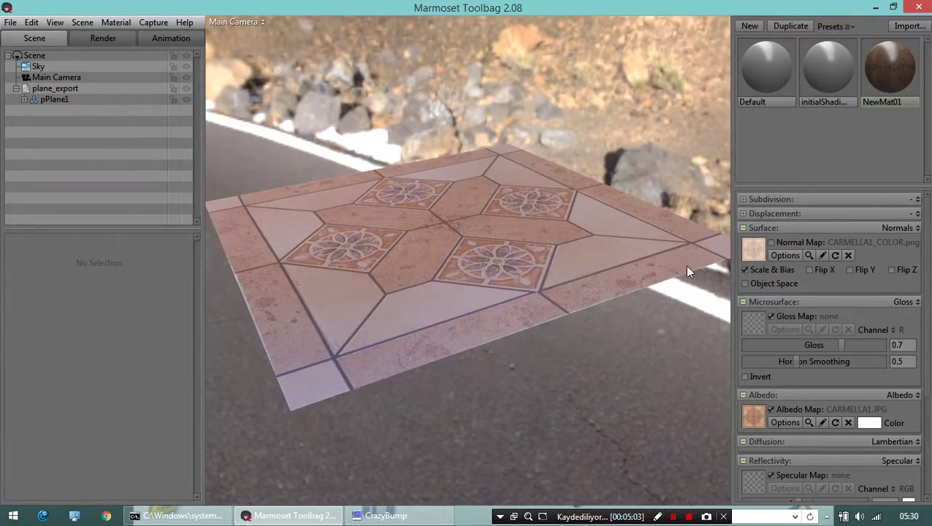
click(771, 243)
click(752, 246)
click(386, 110)
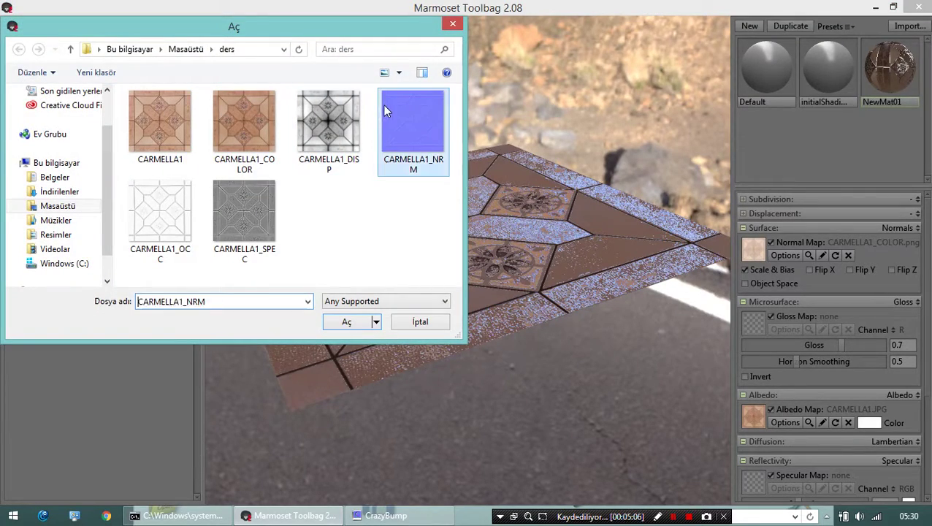
double_click(417, 138)
drag(499, 255, 494, 386)
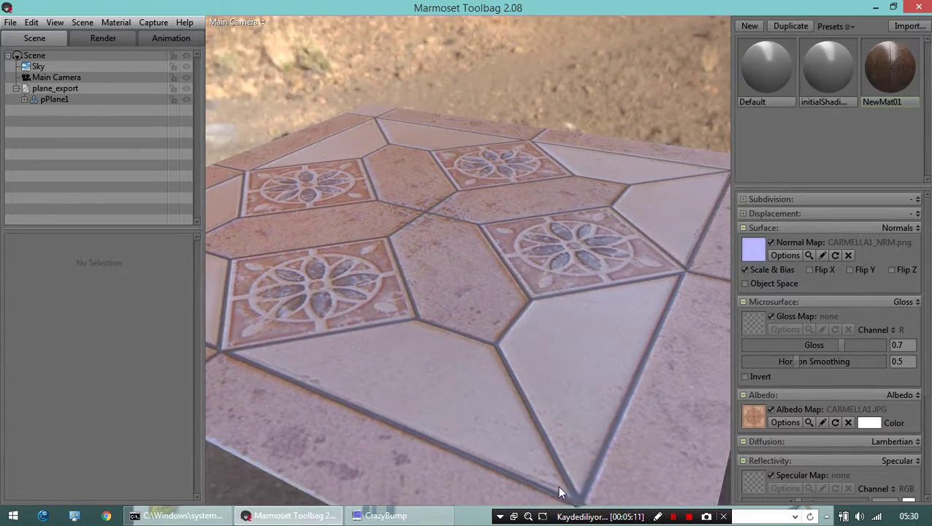
drag(558, 488, 494, 325)
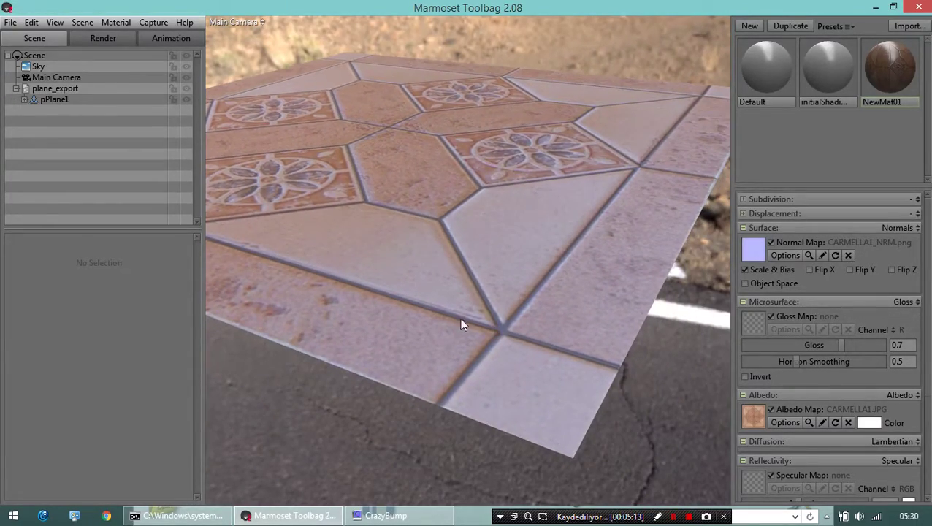
click(515, 331)
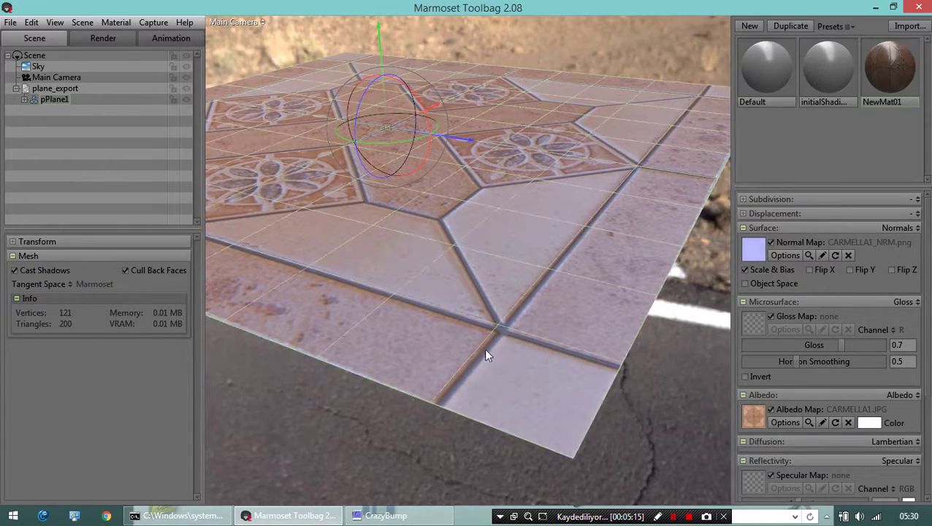
Load the CARMELLA1_SPEC image as the material's specular map and check it on the tile plane
drag(647, 362, 569, 160)
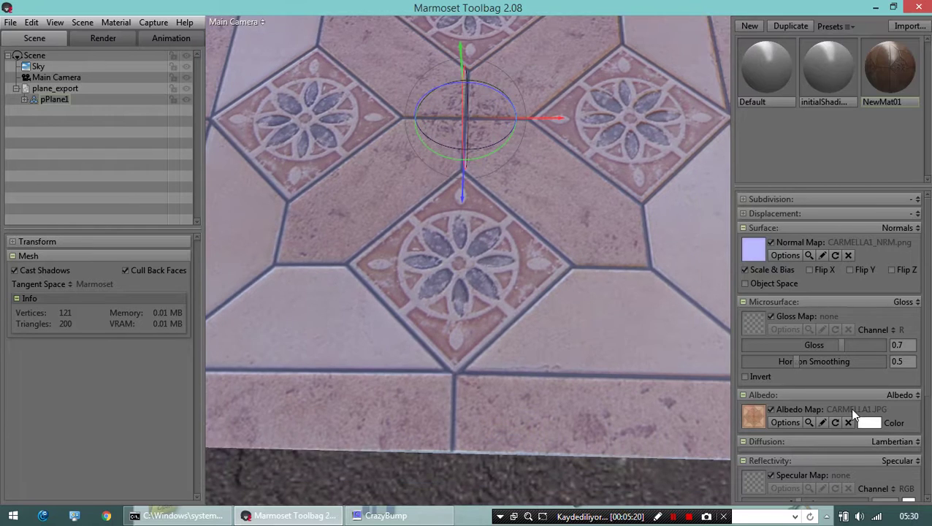
click(747, 482)
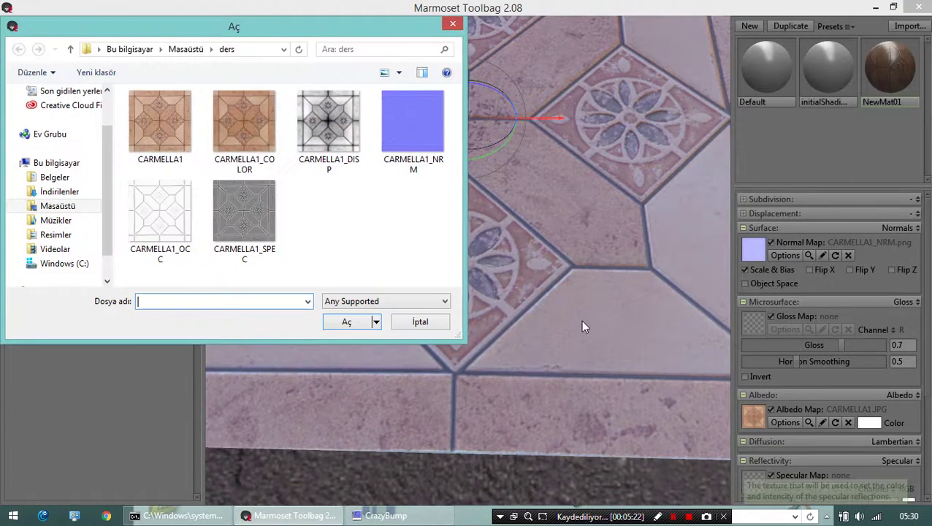
click(247, 210)
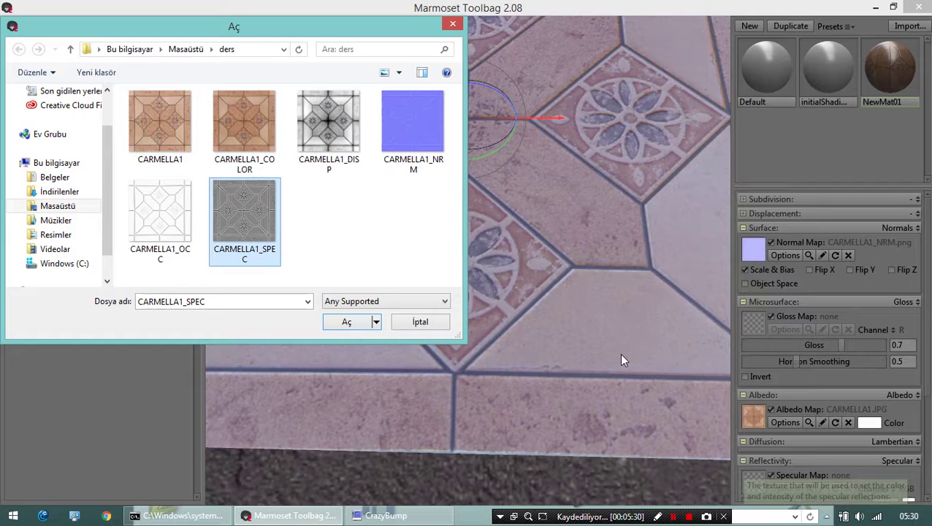
double_click(257, 228)
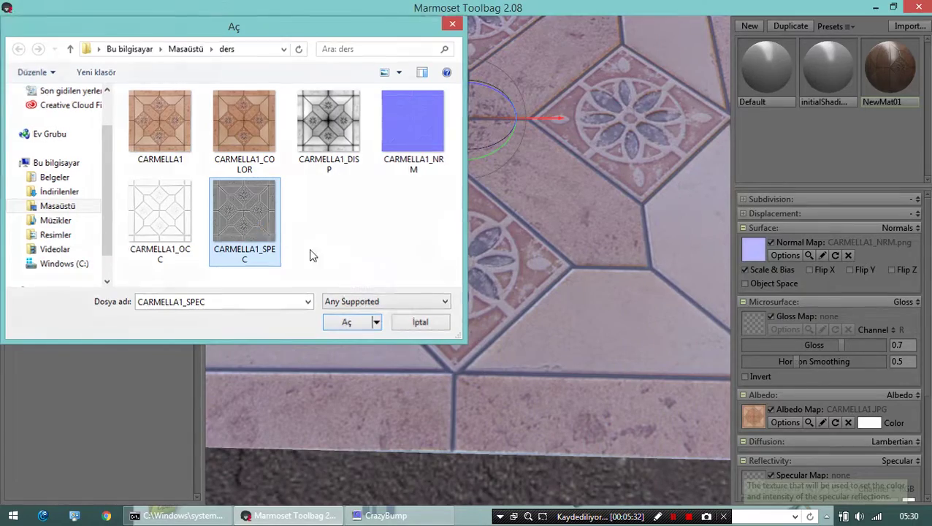
drag(453, 272, 435, 297)
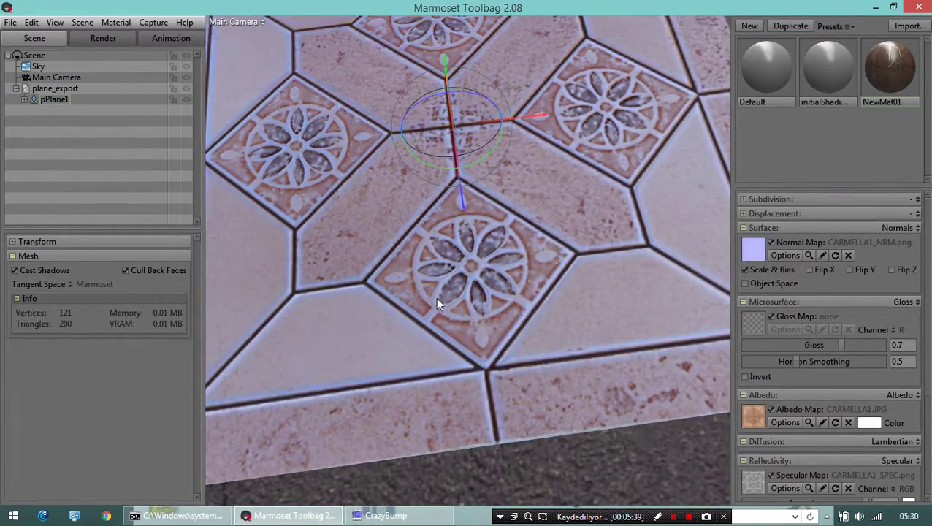
Lower the material's specular intensity to 0.335 and its Fresnel to 0.794, checking the reflections on the plane
drag(926, 254, 915, 389)
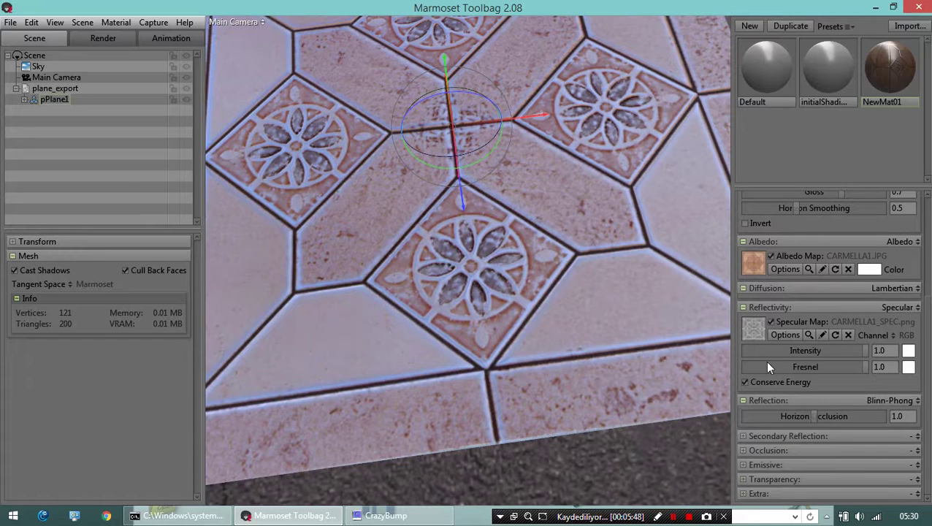
scroll(821, 357, up, 1)
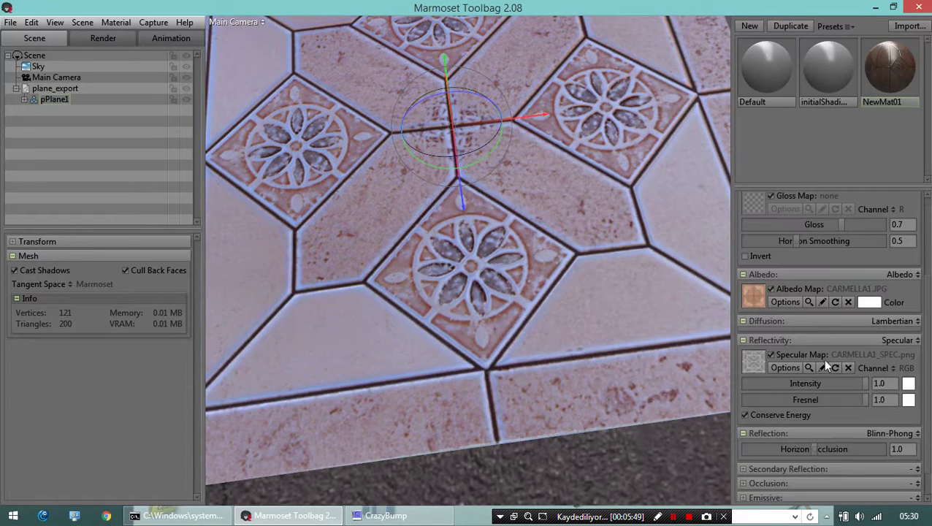
drag(511, 267, 584, 230)
drag(866, 385, 814, 384)
drag(511, 354, 676, 393)
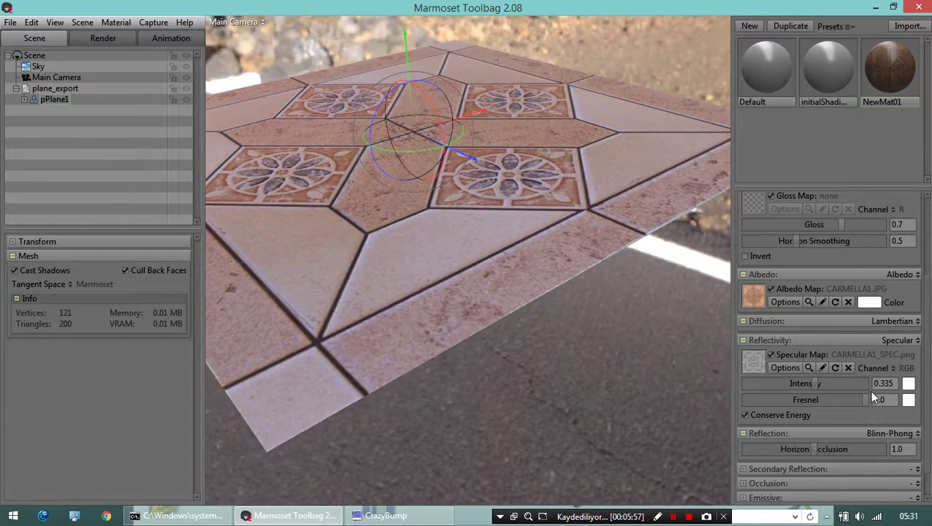
mouse_move(864, 399)
mouse_down()
mouse_move(834, 401)
mouse_move(847, 400)
mouse_up()
drag(553, 367, 884, 257)
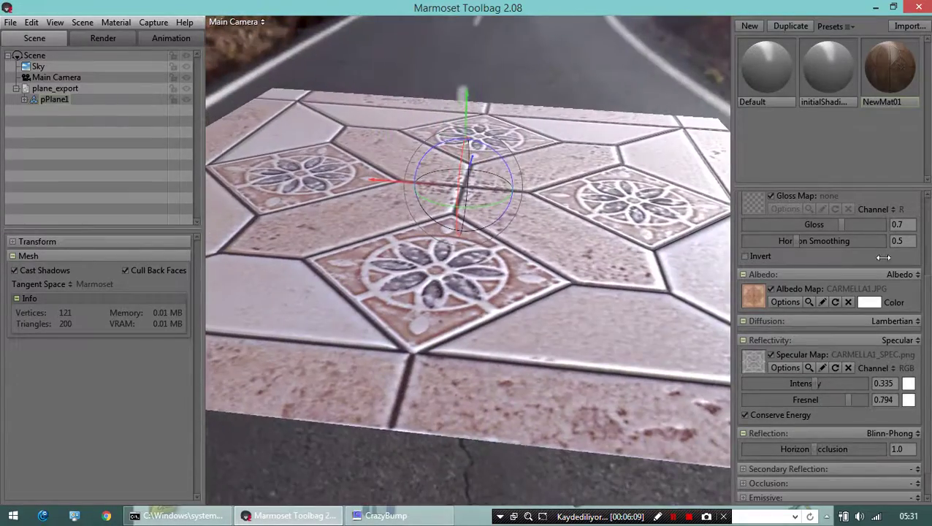
scroll(838, 258, up, 3)
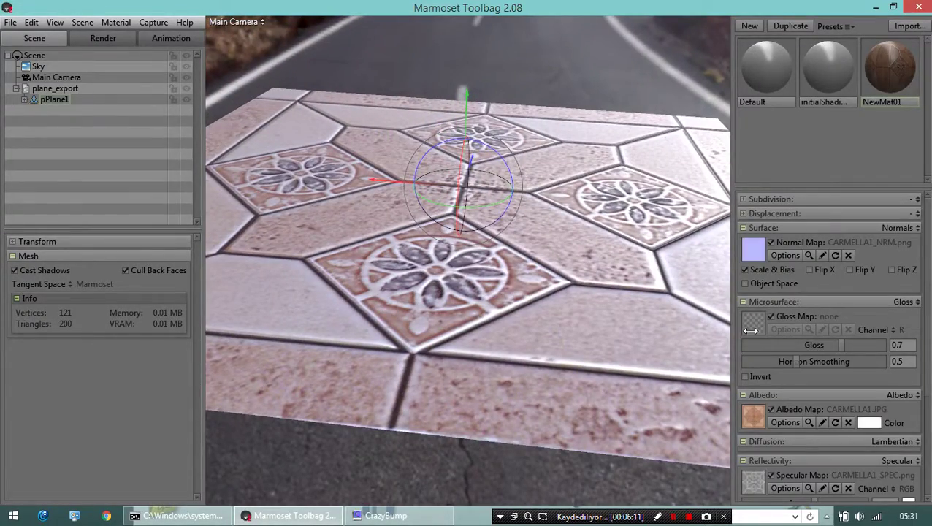
click(755, 327)
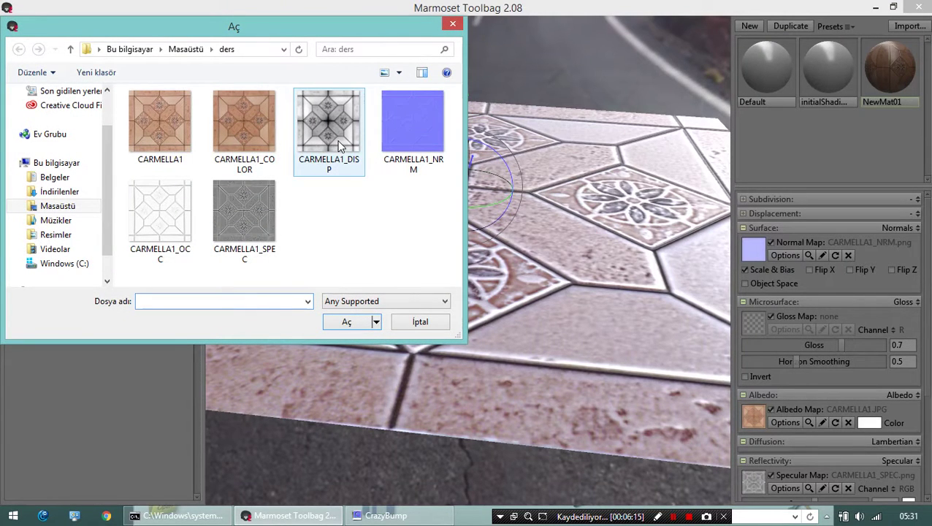
click(453, 23)
Enable the Occlusion type in the material's occlusion settings
scroll(806, 406, down, 5)
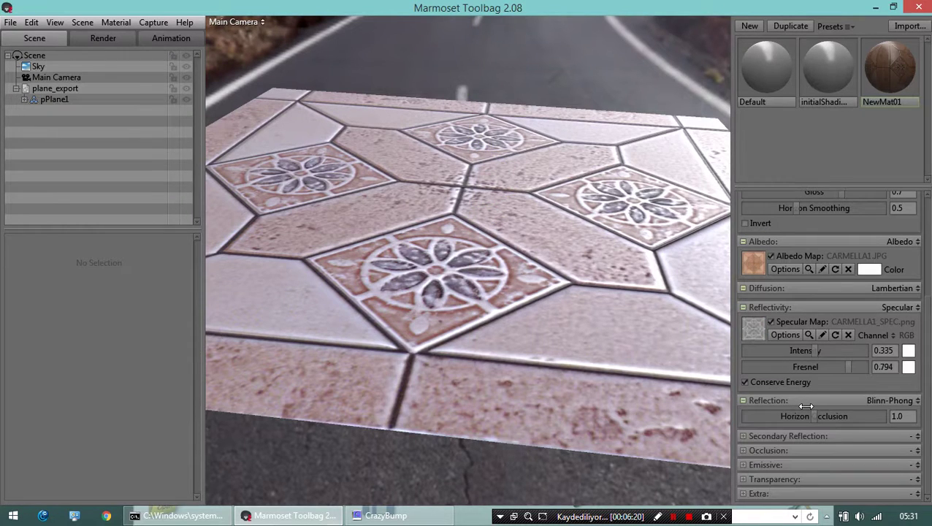
click(778, 450)
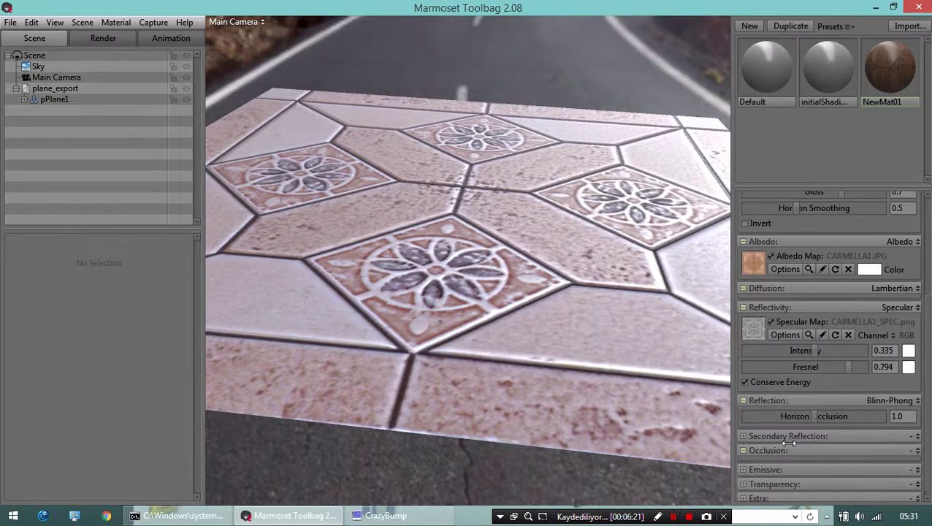
click(917, 445)
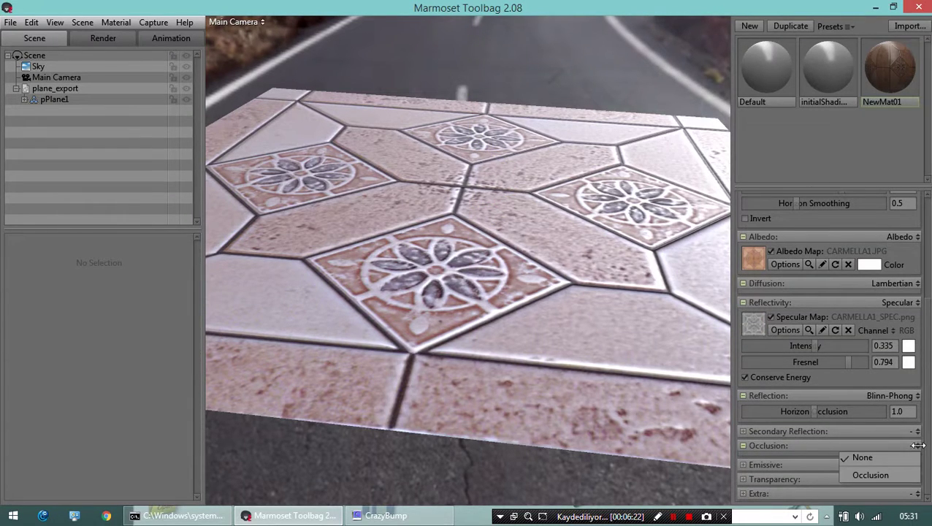
click(870, 475)
Load the CARMELLA1_OCC image as the material's occlusion map and inspect the tile plane from several angles
scroll(780, 474, down, 1)
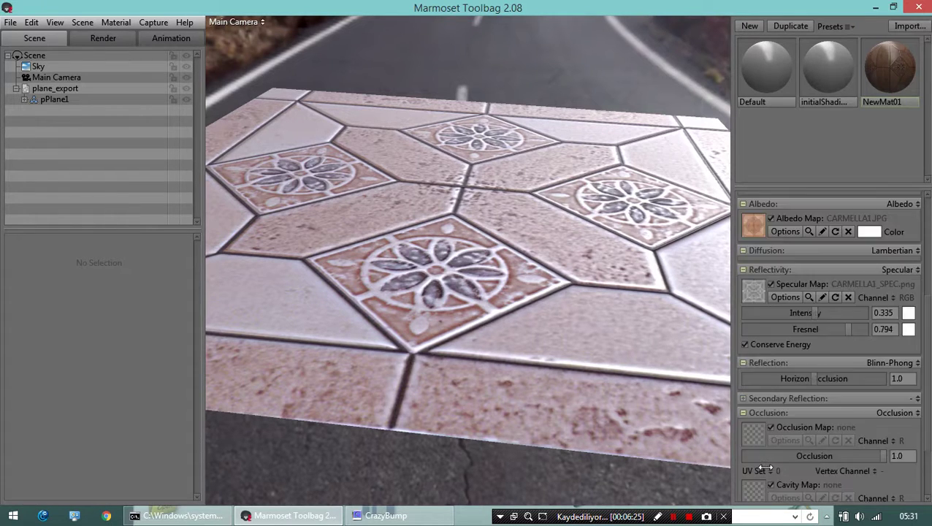
scroll(767, 448, up, 5)
scroll(813, 452, down, 5)
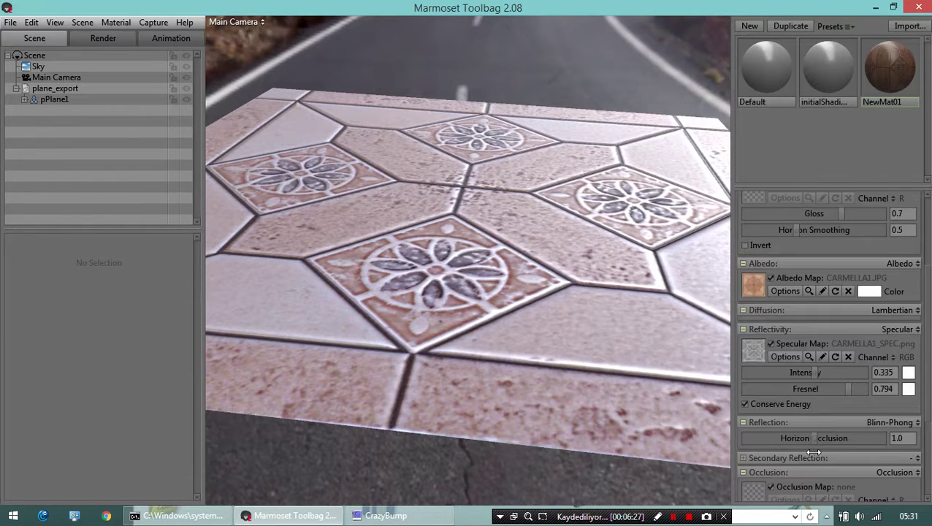
click(753, 460)
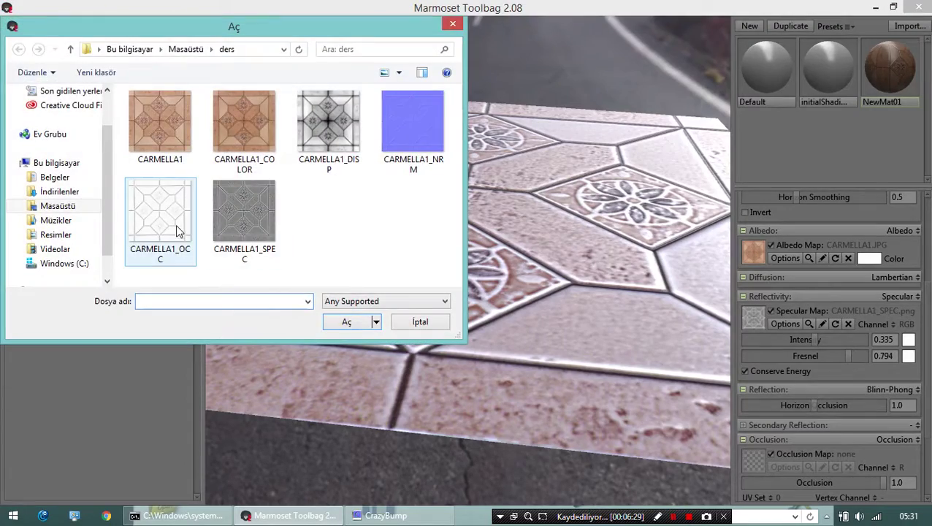
double_click(177, 228)
drag(499, 248, 628, 266)
drag(563, 249, 501, 248)
scroll(514, 346, down, 3)
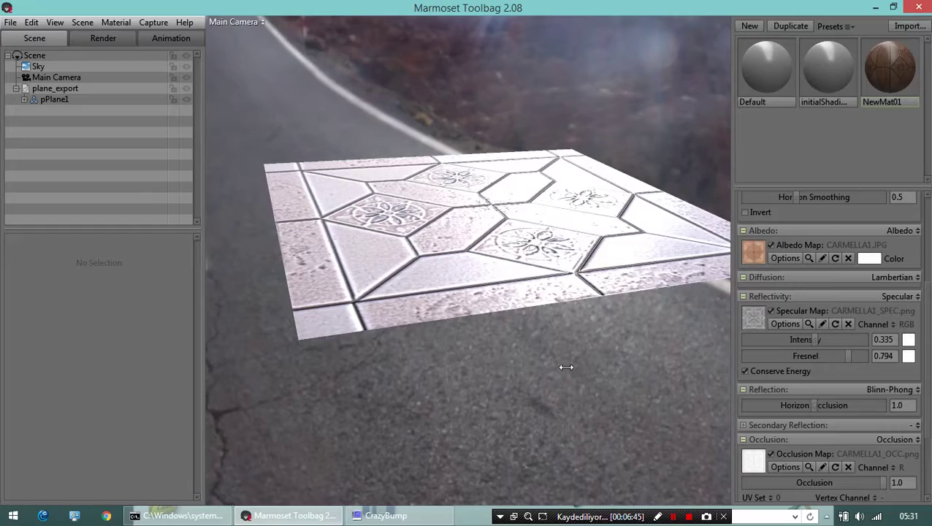
drag(566, 366, 581, 355)
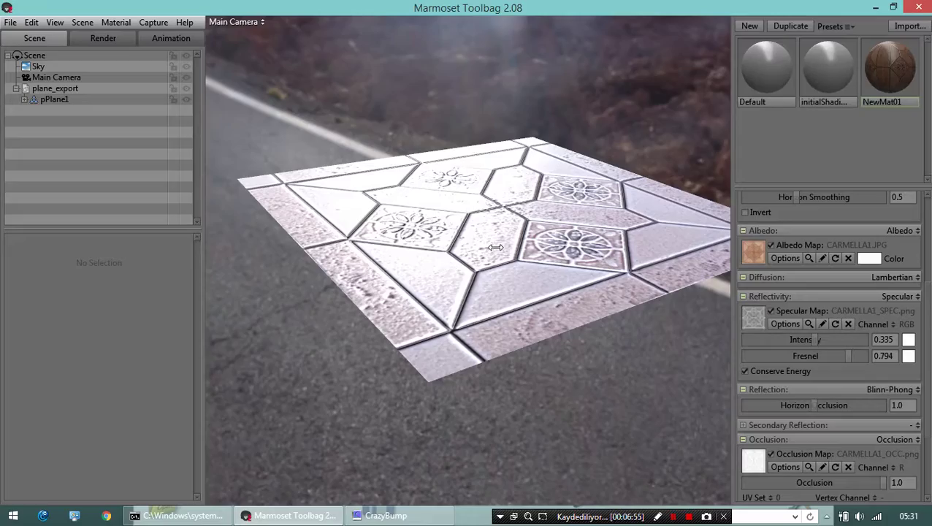
drag(495, 248, 499, 301)
drag(505, 263, 567, 288)
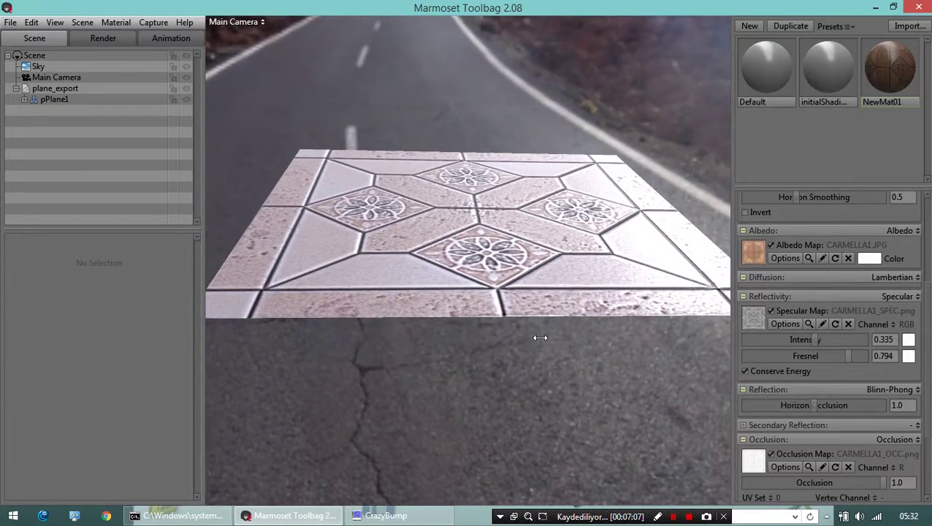